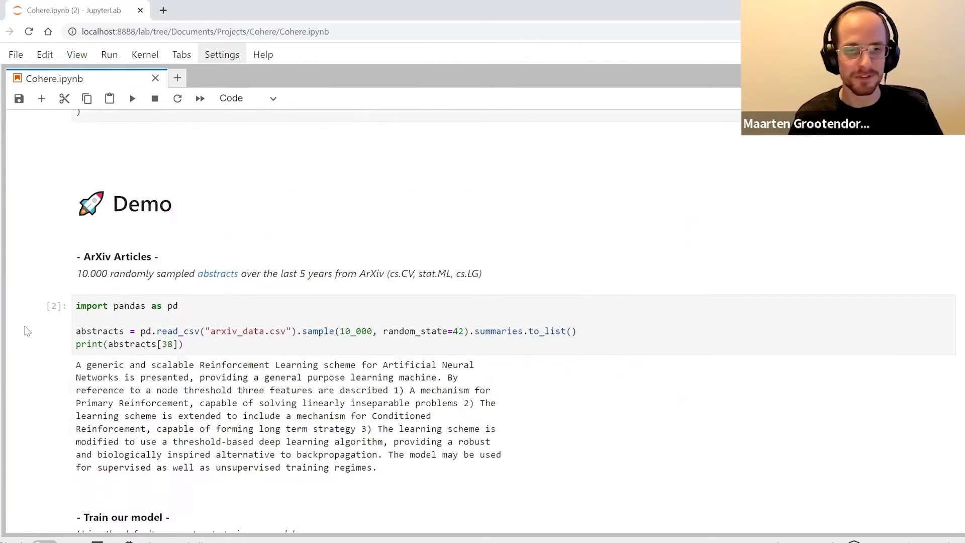
scroll(26, 321, "down", 10)
scroll(26, 322, "down", 10)
scroll(27, 321, "down", 10)
scroll(26, 321, "down", 8)
scroll(26, 321, "down", 10)
scroll(27, 322, "down", 10)
scroll(27, 322, "down", 10)
scroll(26, 323, "down", 10)
scroll(27, 322, "down", 5)
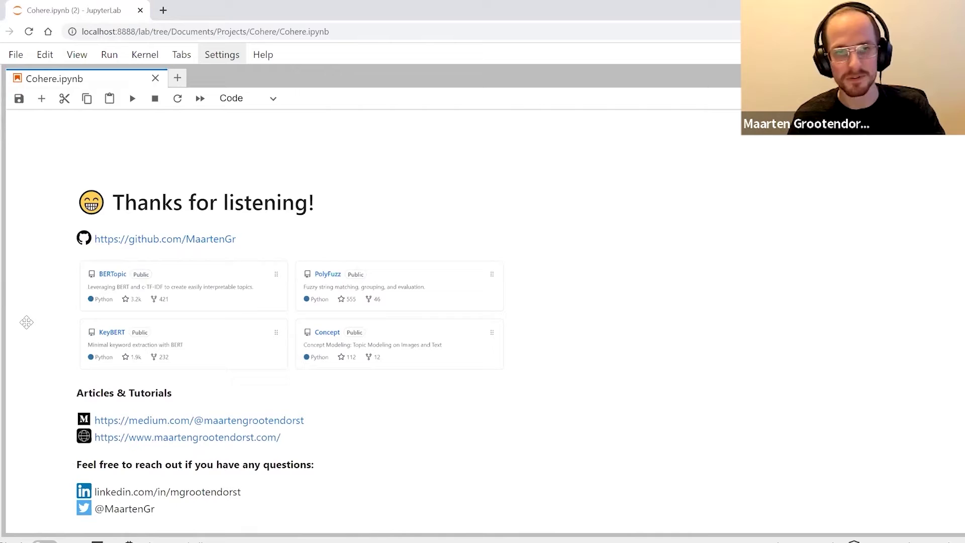